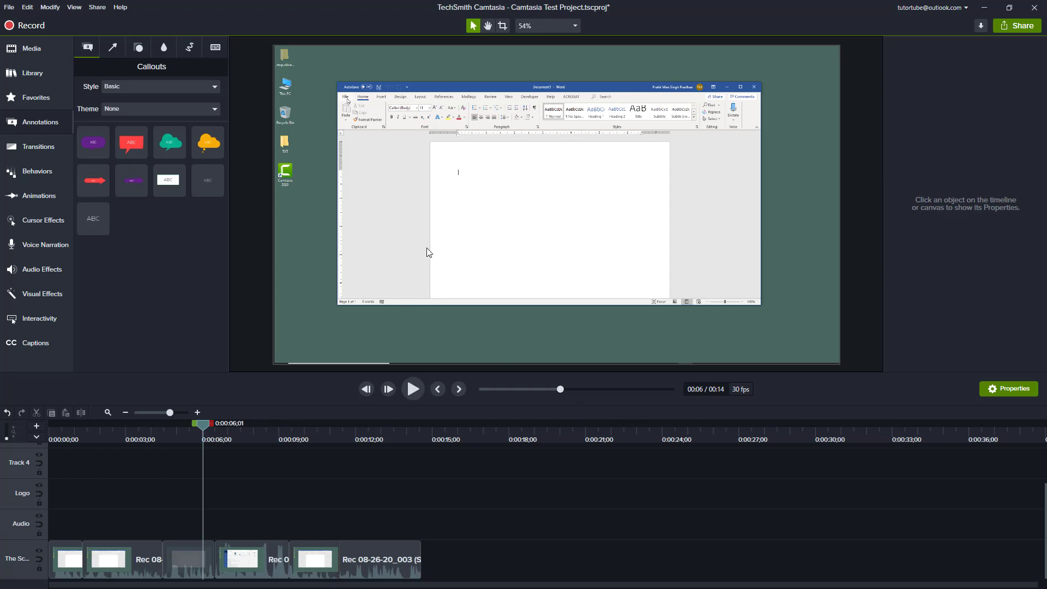
# Step: Scrub the playhead from 0:06 to about 0:09 in the Word recording
pyautogui.moveTo(210, 429); pyautogui.dragTo(289, 435)
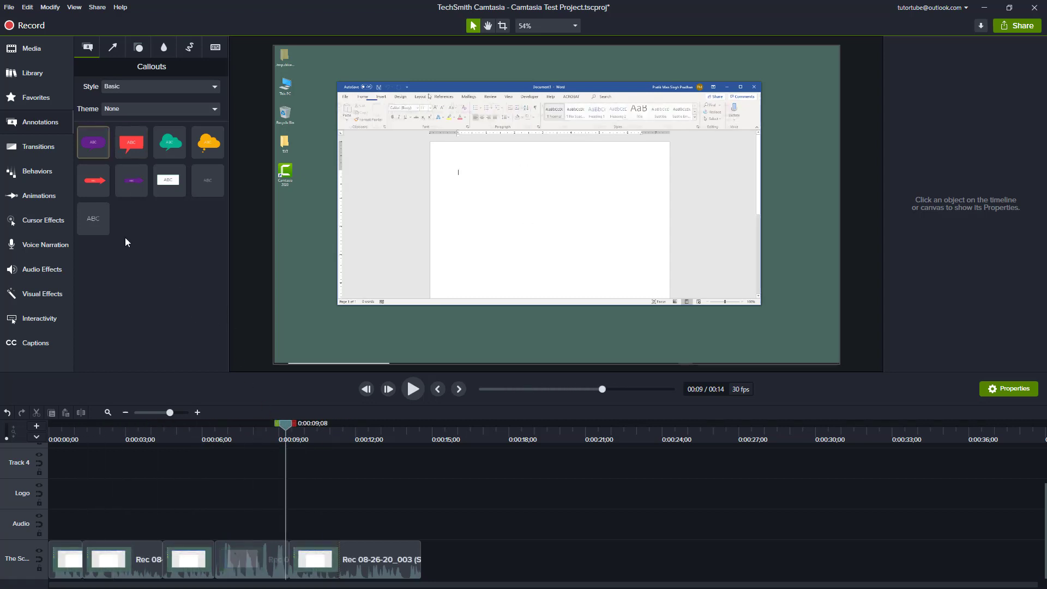
# Step: Drag a Blur annotation from Blur & Highlight onto the top-left of the Word window
pyautogui.click(33, 126)
pyautogui.click(33, 127)
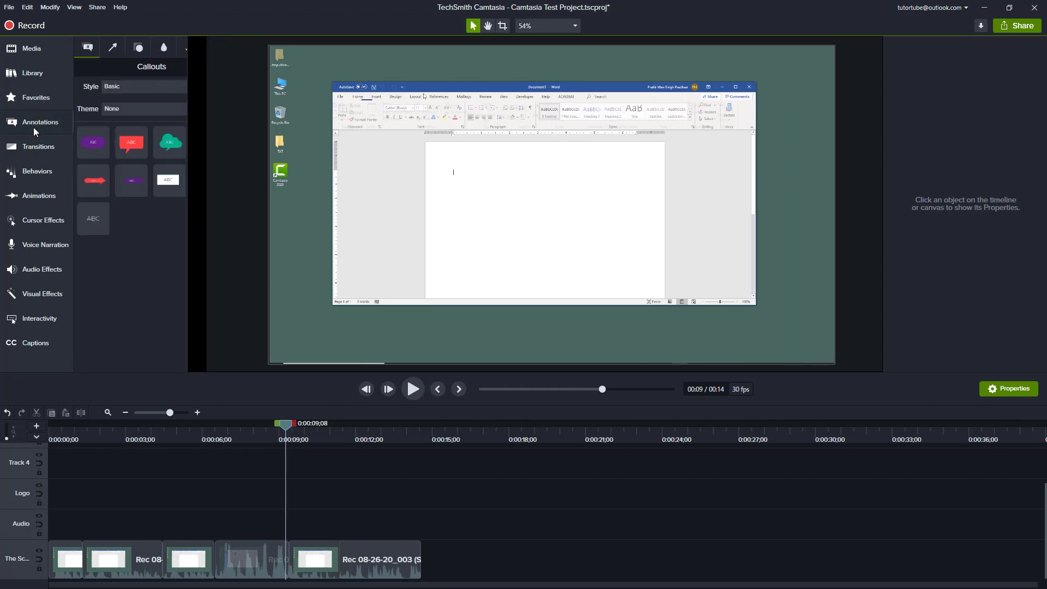
pyautogui.click(162, 48)
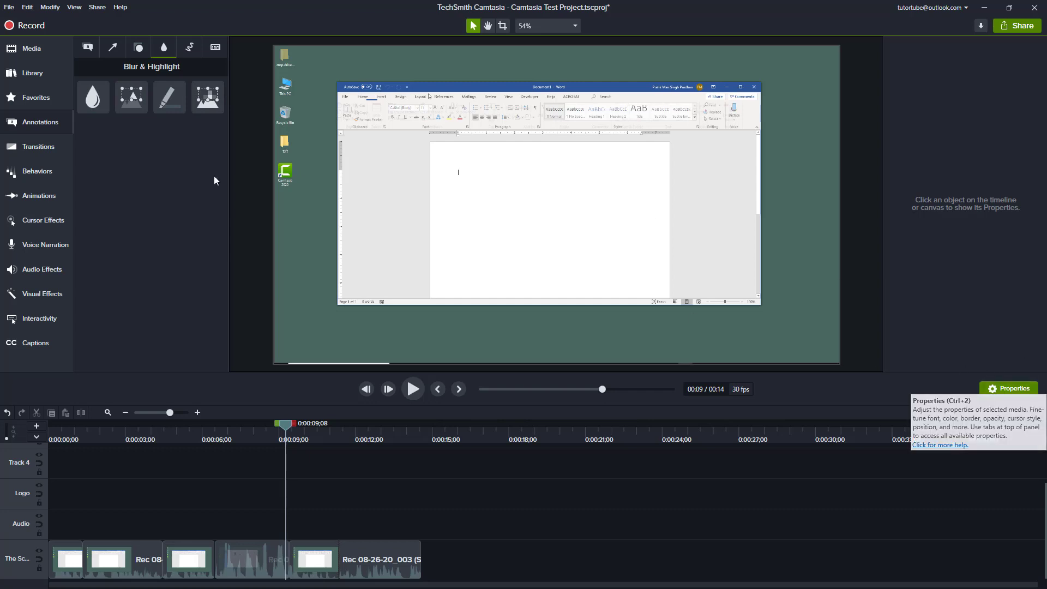
pyautogui.moveTo(91, 95); pyautogui.dragTo(404, 127)
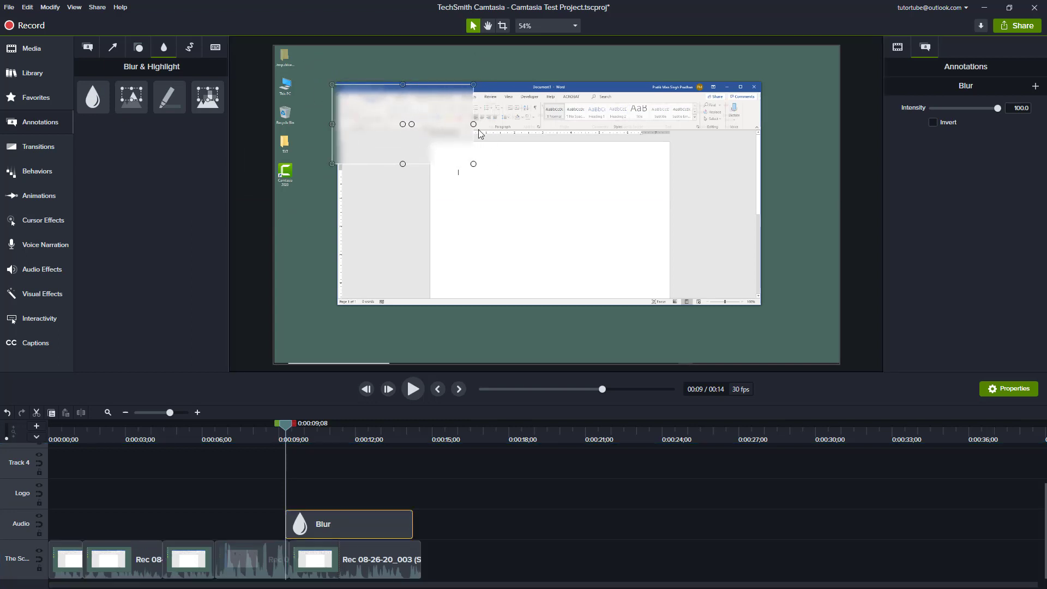
# Step: Widen and reposition the blur, checking at 0:11 and 0:08, until it covers the typed text
pyautogui.moveTo(480, 125); pyautogui.dragTo(564, 125)
pyautogui.moveTo(530, 117); pyautogui.dragTo(498, 101)
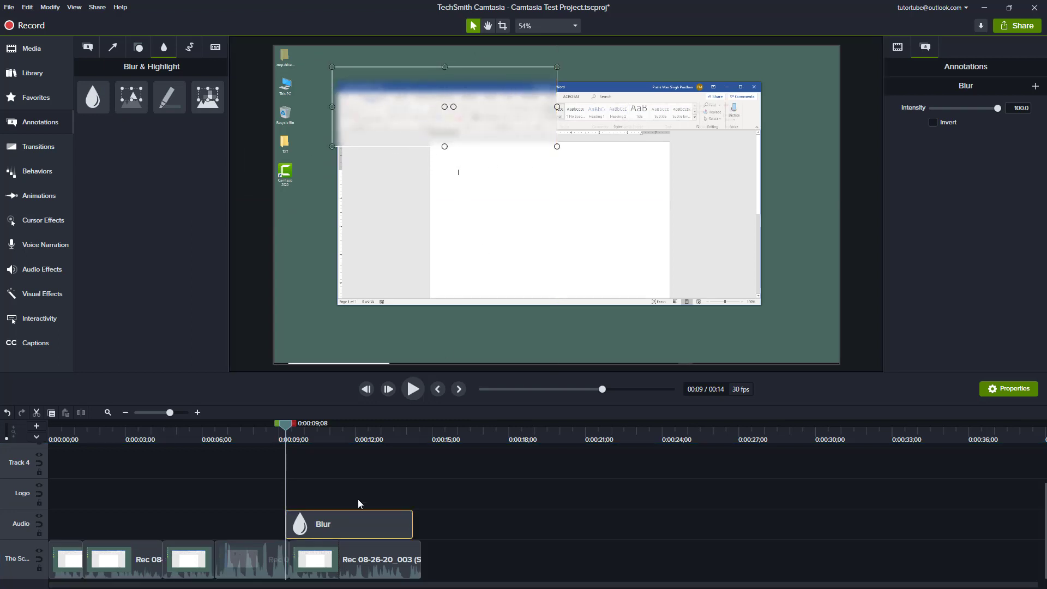
pyautogui.moveTo(391, 96); pyautogui.dragTo(410, 97)
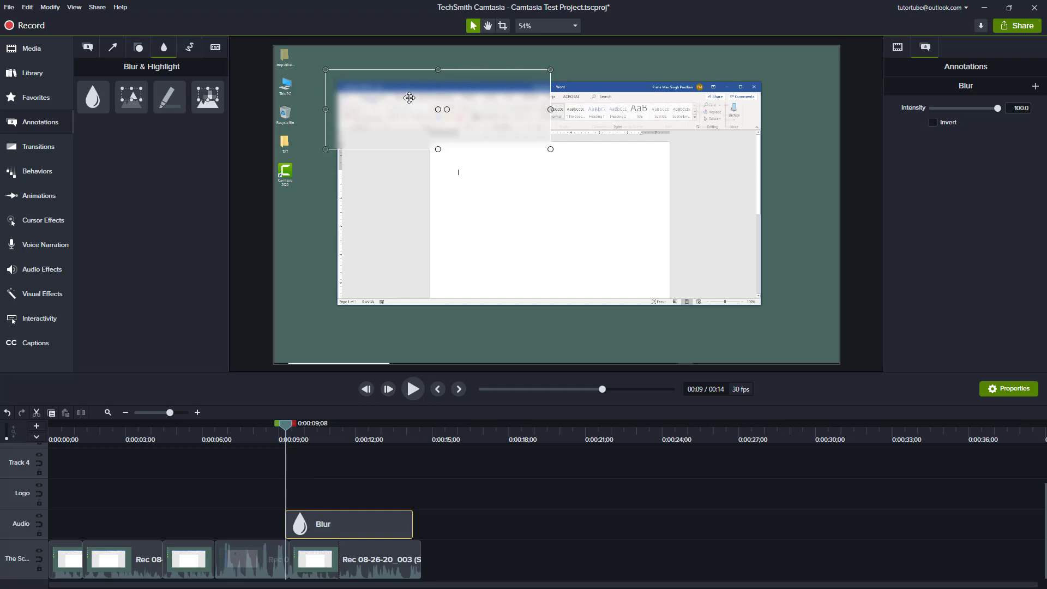
pyautogui.moveTo(288, 428); pyautogui.dragTo(350, 431)
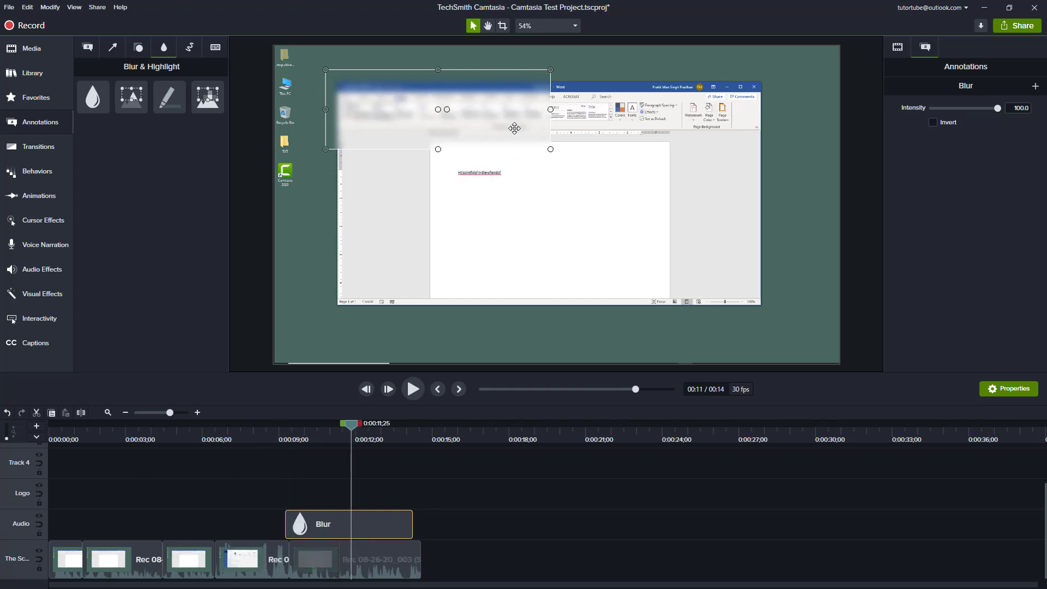
pyautogui.moveTo(501, 107)
pyautogui.mouseDown()
pyautogui.moveTo(496, 116)
pyautogui.moveTo(504, 112)
pyautogui.mouseUp()
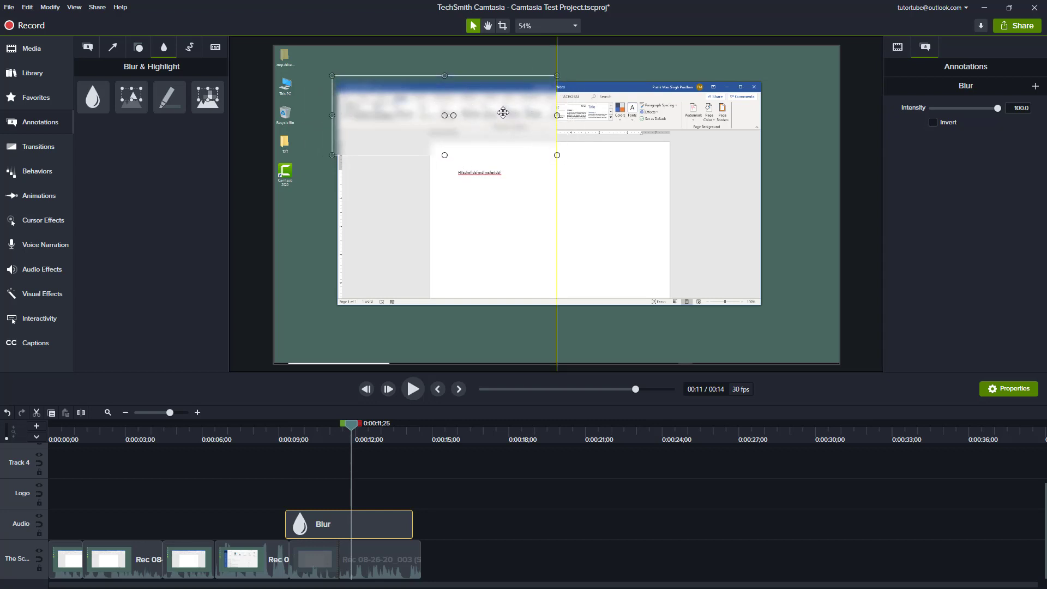
pyautogui.moveTo(348, 427); pyautogui.dragTo(401, 440)
pyautogui.moveTo(448, 98); pyautogui.dragTo(521, 169)
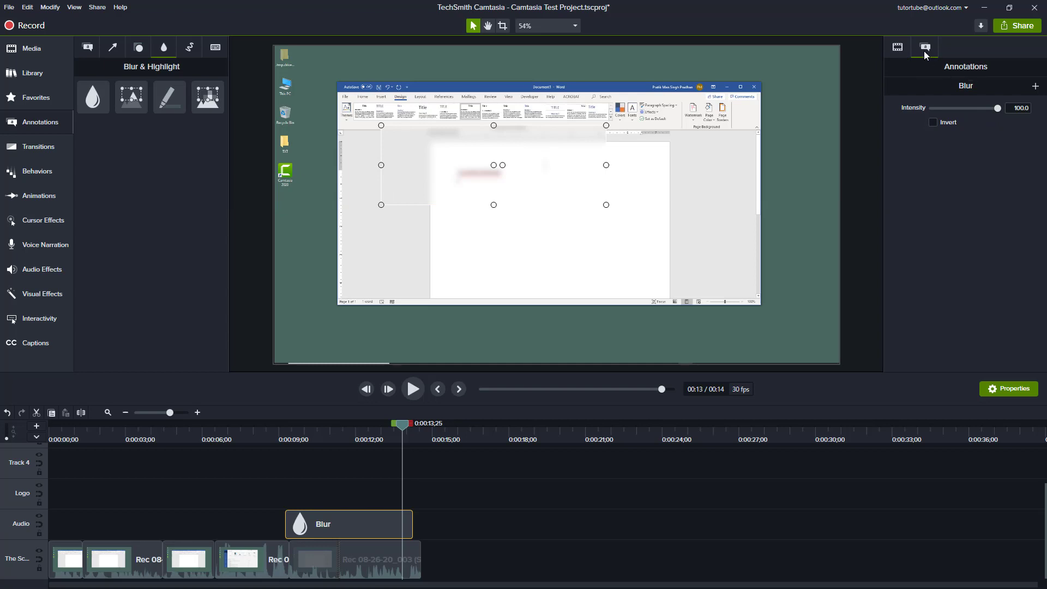
pyautogui.click(997, 392)
pyautogui.click(1013, 388)
pyautogui.moveTo(993, 109); pyautogui.dragTo(1017, 124)
pyautogui.click(1016, 108)
pyautogui.write('50')
pyautogui.press('Return')
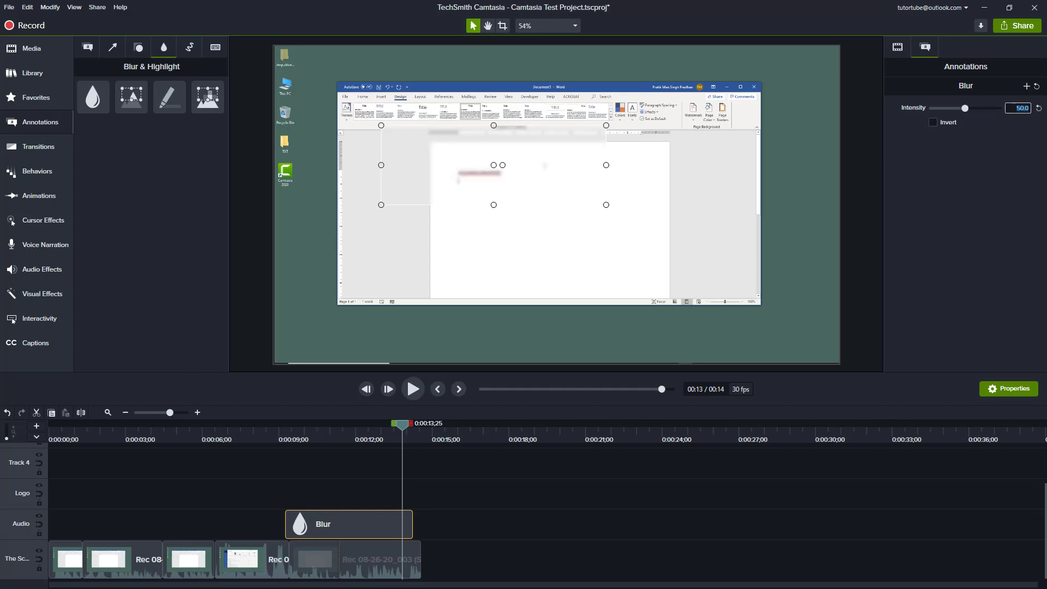
pyautogui.click(1039, 108)
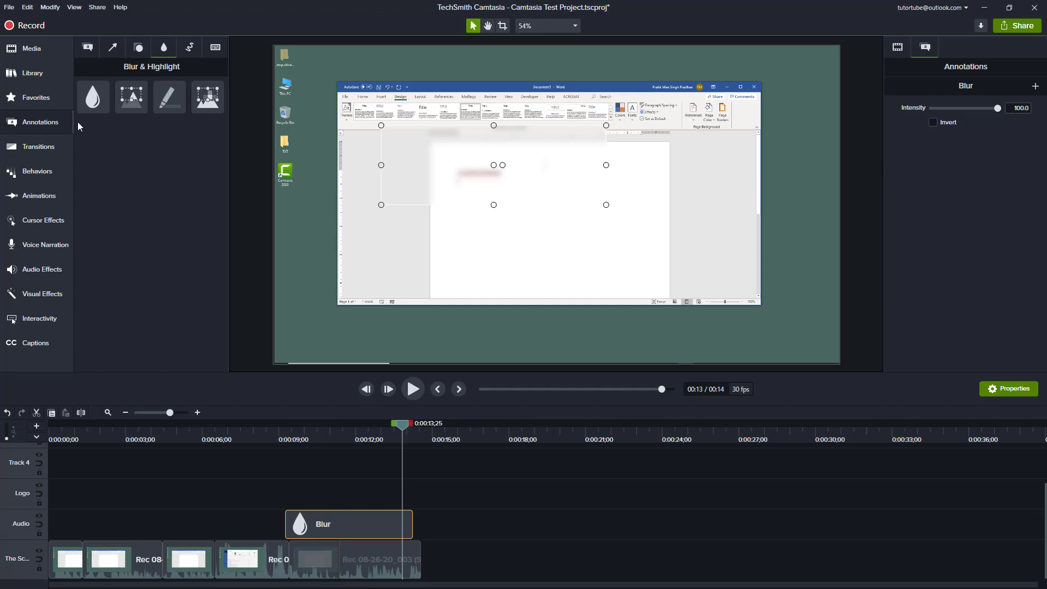
pyautogui.moveTo(92, 97); pyautogui.dragTo(494, 172)
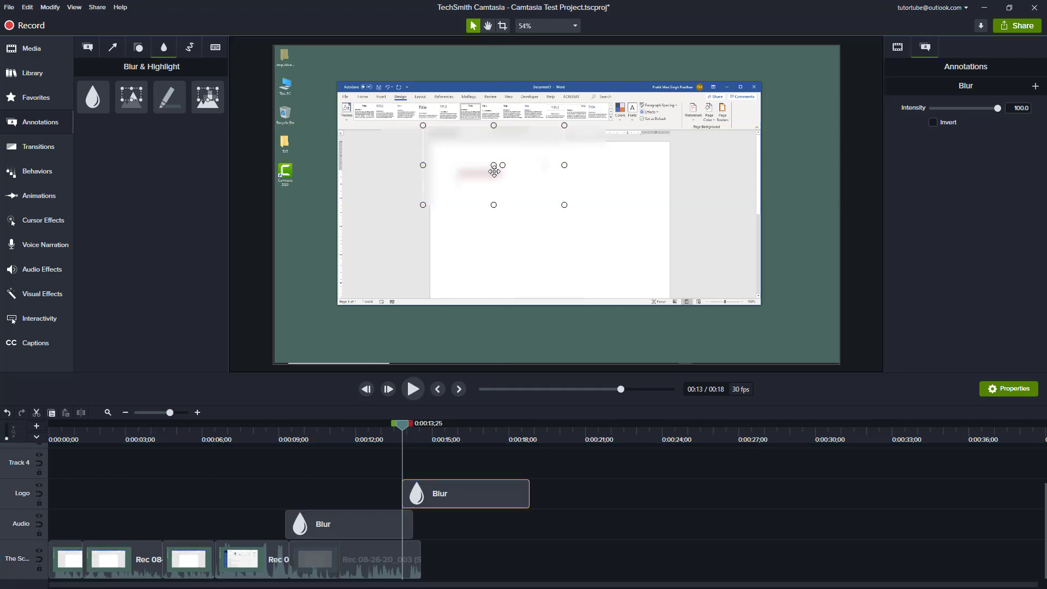
pyautogui.moveTo(467, 499); pyautogui.dragTo(396, 499)
pyautogui.press('Delete')
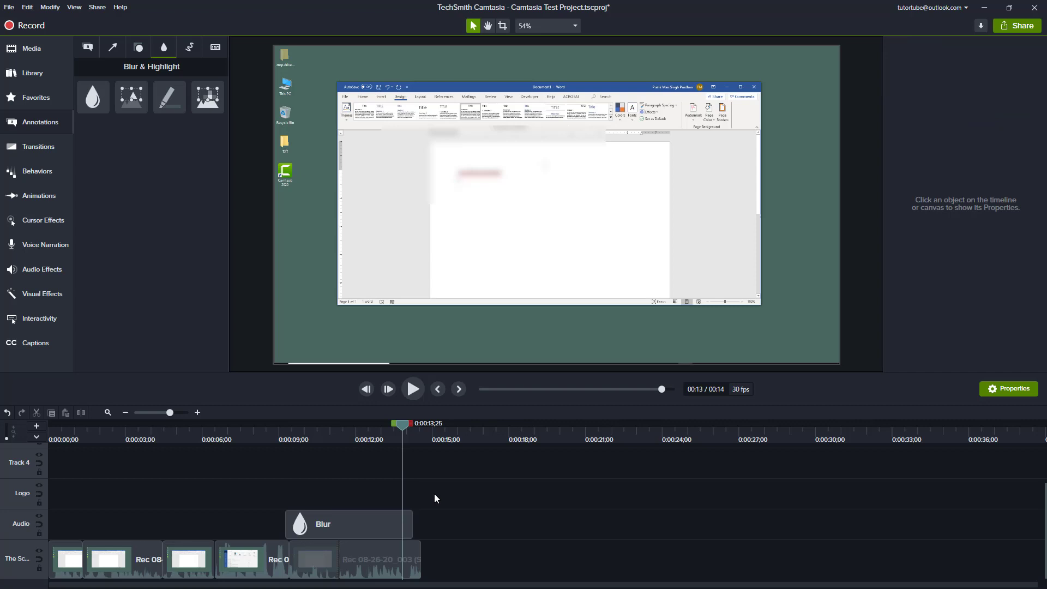
# Step: Invert the Blur clip and reposition the blur box to frame the typed text
pyautogui.click(381, 519)
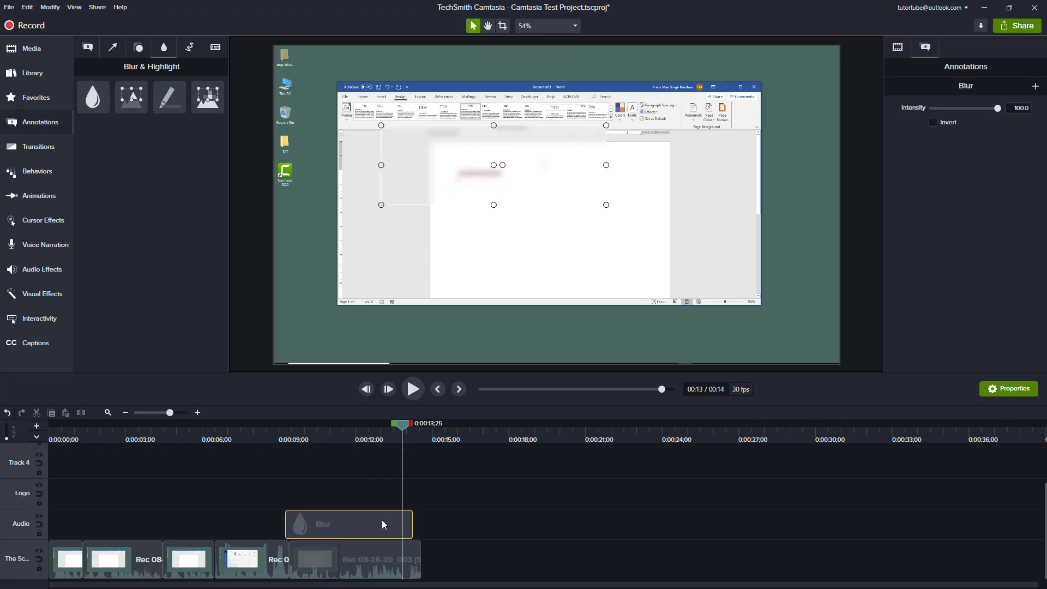
pyautogui.click(933, 123)
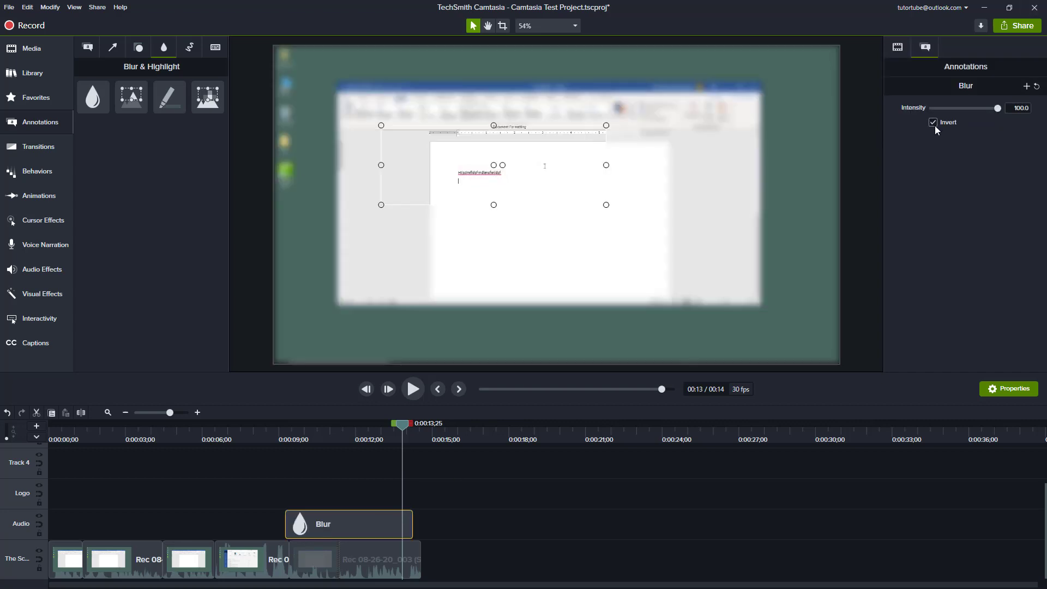
pyautogui.moveTo(557, 163); pyautogui.dragTo(577, 173)
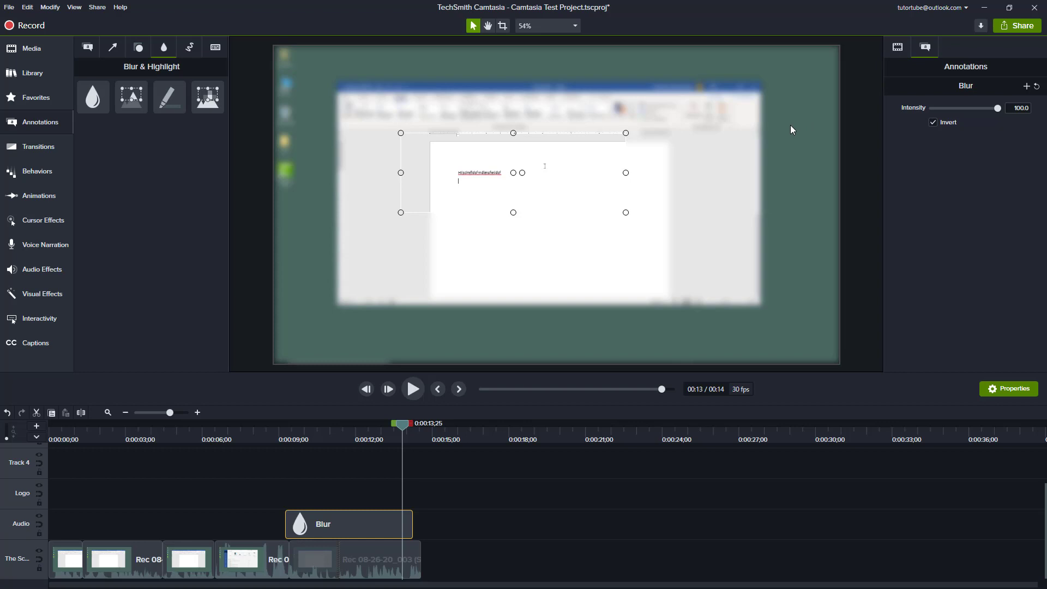
pyautogui.moveTo(574, 167); pyautogui.dragTo(554, 176)
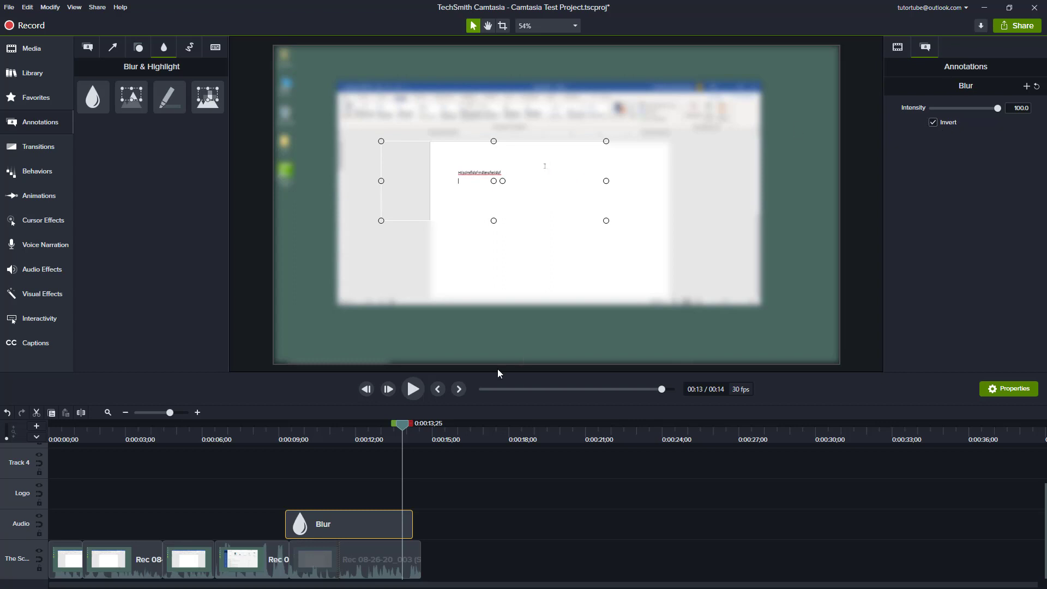
pyautogui.click(355, 528)
# Step: Replace the blur with a Spotlight over the document text, starting at about 0:10
pyautogui.press('Delete')
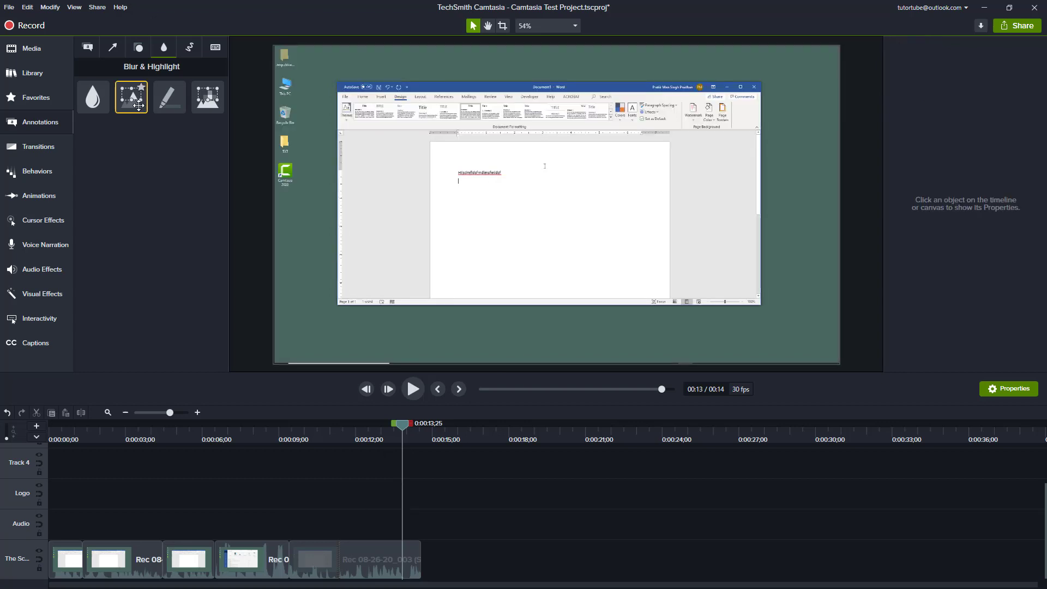
pyautogui.moveTo(131, 98); pyautogui.dragTo(493, 188)
pyautogui.moveTo(517, 153); pyautogui.dragTo(505, 143)
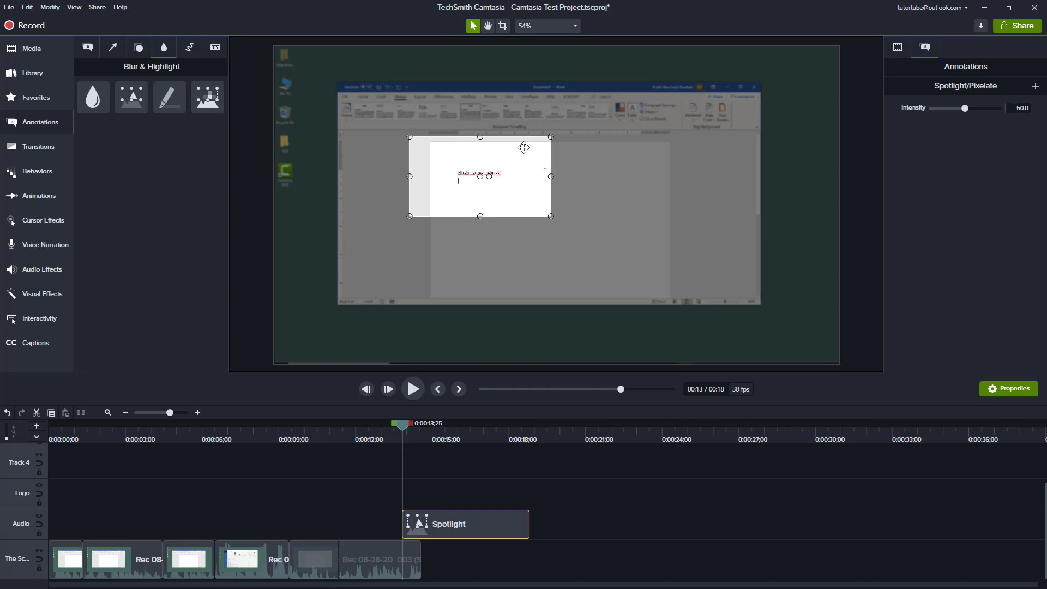
pyautogui.moveTo(523, 147); pyautogui.dragTo(515, 149)
pyautogui.moveTo(416, 526); pyautogui.dragTo(309, 526)
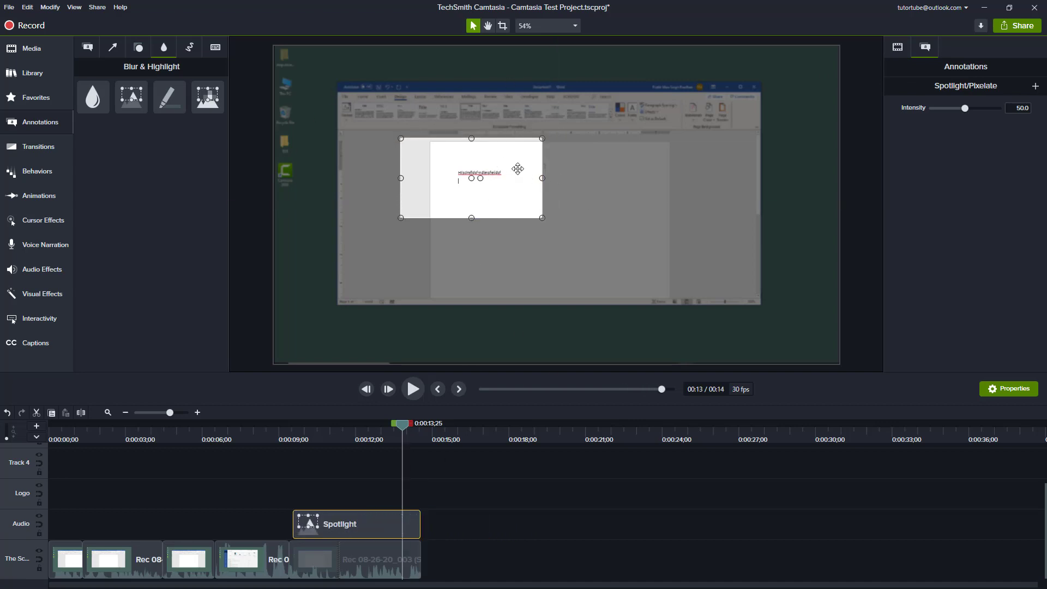
pyautogui.moveTo(533, 168); pyautogui.dragTo(548, 195)
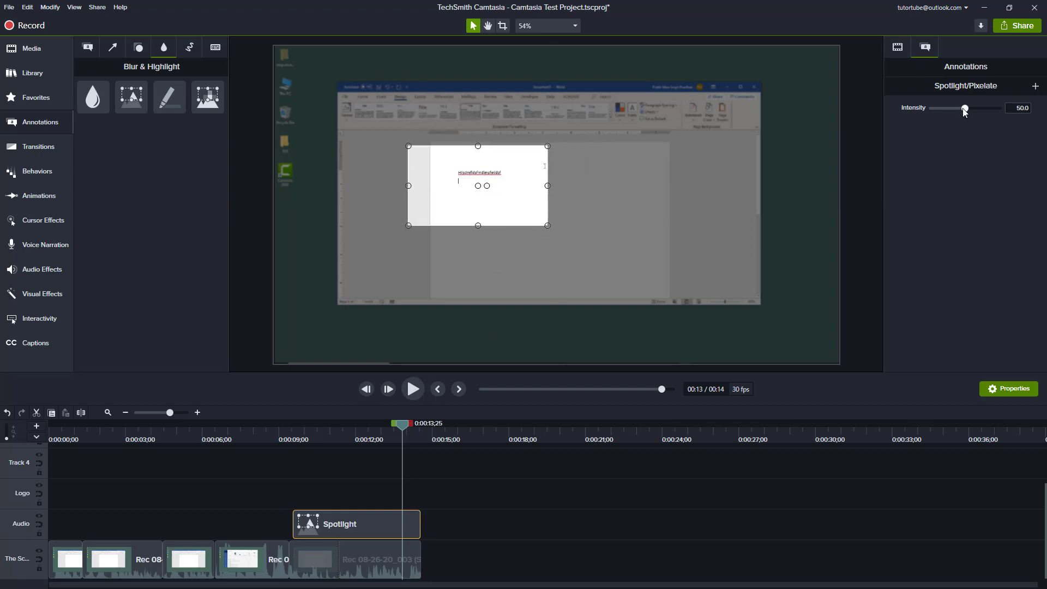
# Step: Adjust the spotlight intensity, then delete the Spotlight clip from the timeline
pyautogui.moveTo(966, 108)
pyautogui.mouseDown()
pyautogui.moveTo(1003, 109)
pyautogui.moveTo(888, 121)
pyautogui.moveTo(954, 122)
pyautogui.mouseUp()
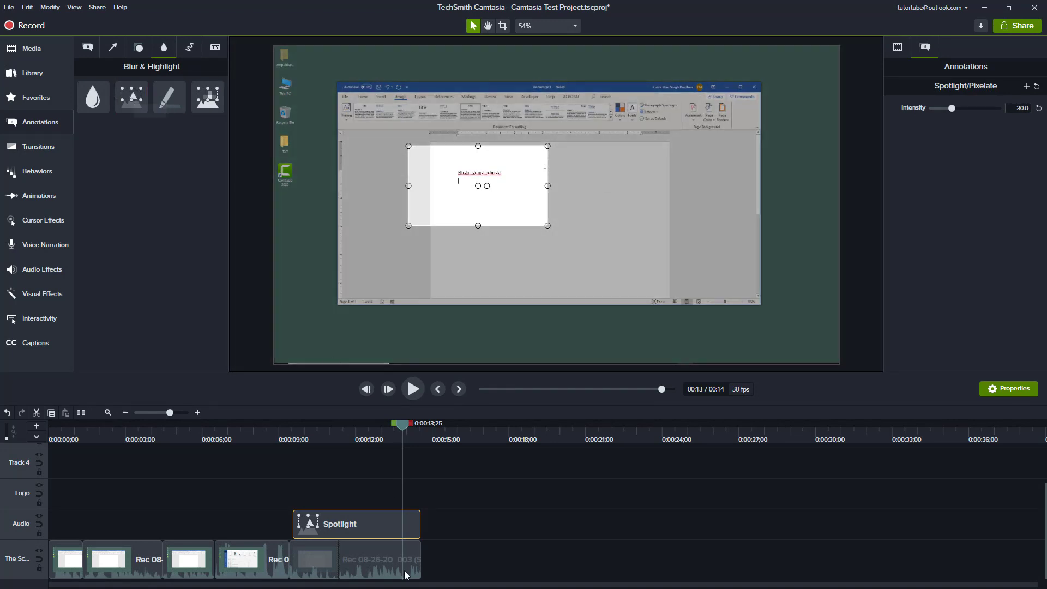
pyautogui.click(385, 532)
pyautogui.press('Delete')
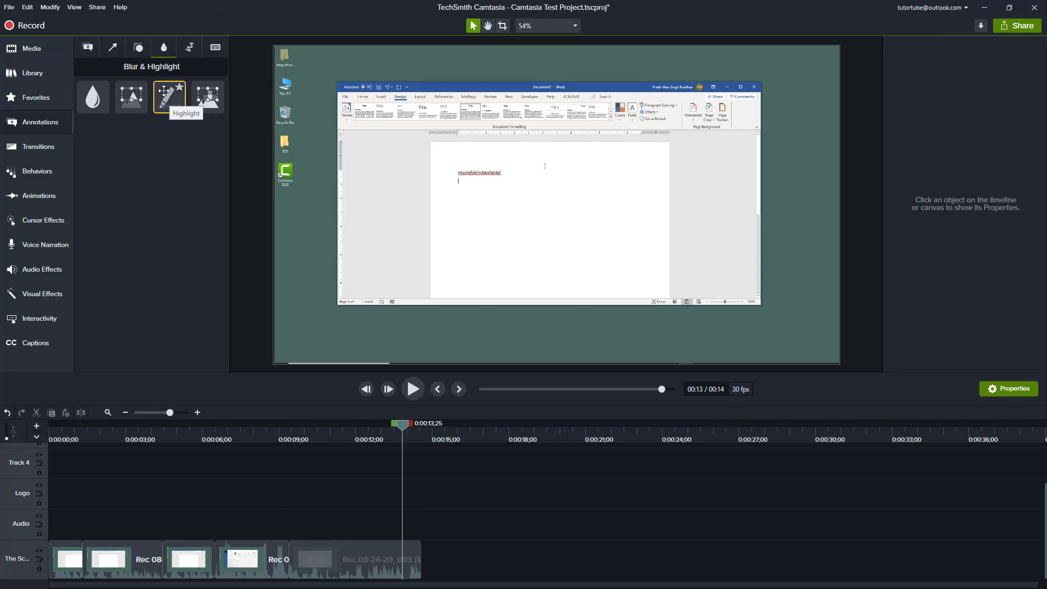
# Step: Place a yellow Highlight over the Word title bar and ribbon
pyautogui.moveTo(163, 91)
pyautogui.mouseDown()
pyautogui.moveTo(180, 135)
pyautogui.moveTo(480, 173)
pyautogui.moveTo(526, 198)
pyautogui.mouseUp()
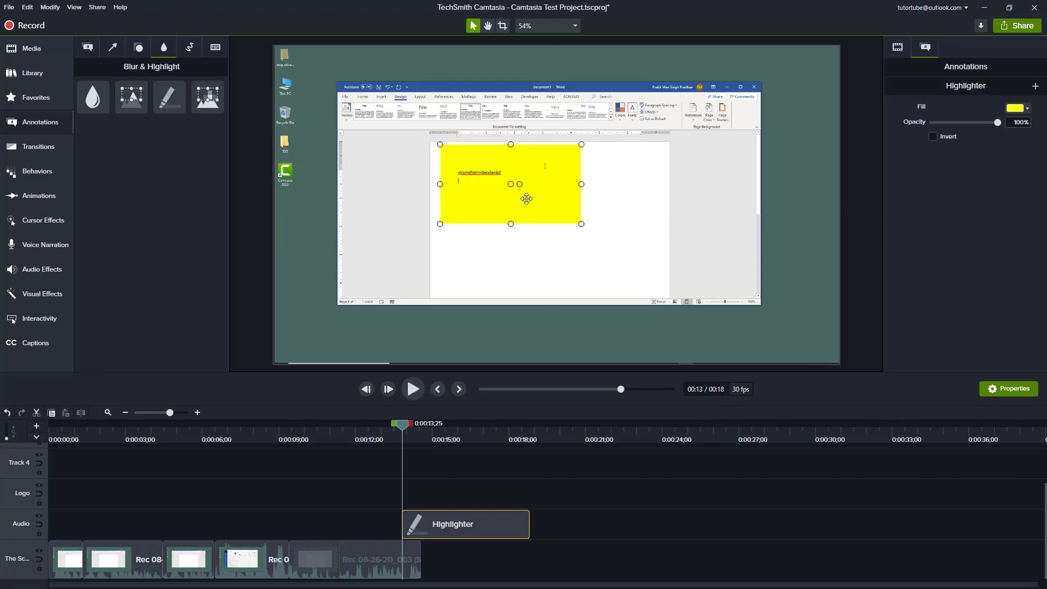
pyautogui.moveTo(582, 224)
pyautogui.mouseDown()
pyautogui.moveTo(595, 182)
pyautogui.moveTo(571, 181)
pyautogui.moveTo(526, 122)
pyautogui.moveTo(457, 99)
pyautogui.moveTo(769, 132)
pyautogui.mouseUp()
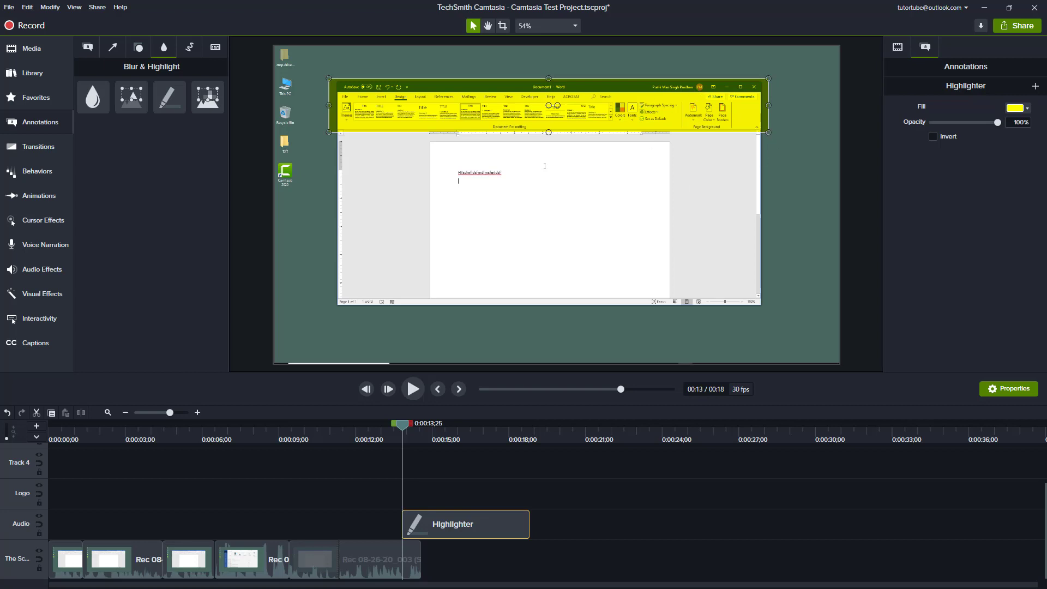
# Step: Try green and then pale blue fill colours for the highlight
pyautogui.click(1029, 109)
pyautogui.click(1026, 196)
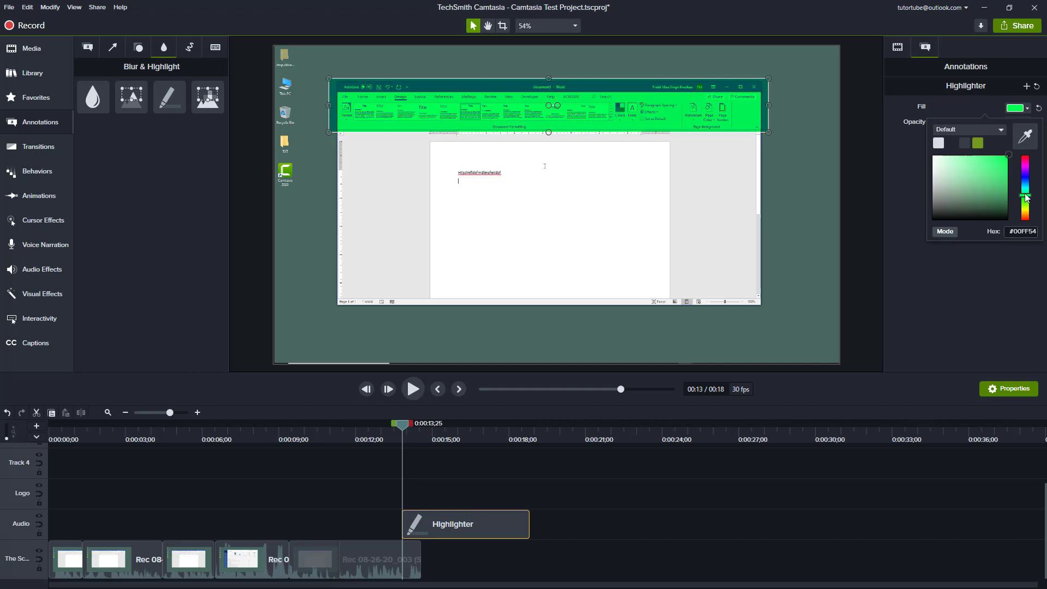
pyautogui.click(985, 156)
pyautogui.click(1026, 179)
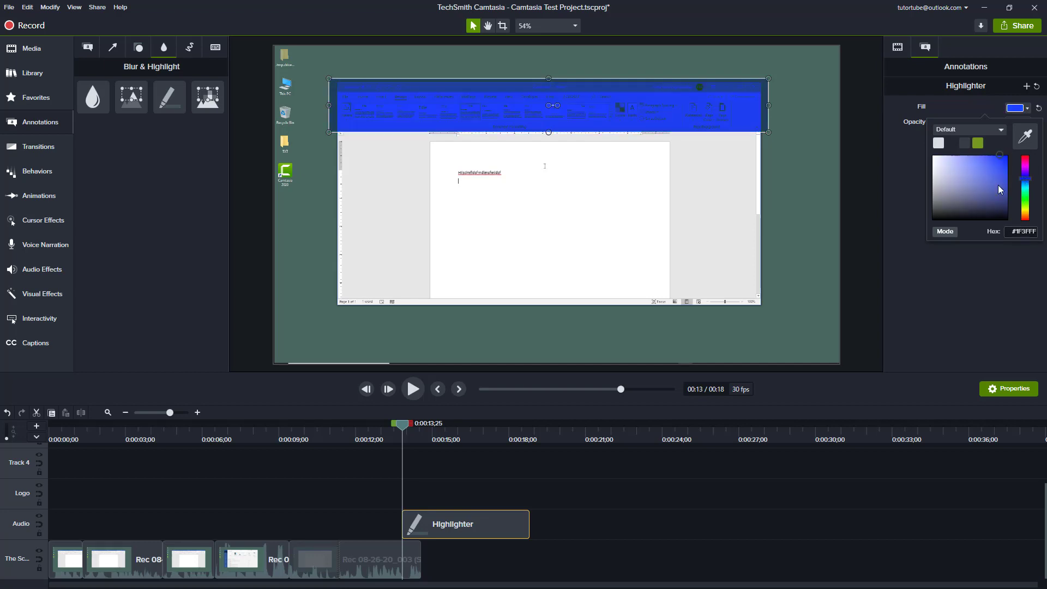
pyautogui.click(957, 155)
pyautogui.moveTo(941, 164)
pyautogui.mouseDown()
pyautogui.moveTo(941, 195)
pyautogui.moveTo(912, 125)
pyautogui.moveTo(947, 139)
pyautogui.moveTo(933, 130)
pyautogui.moveTo(983, 123)
pyautogui.mouseUp()
pyautogui.click(917, 158)
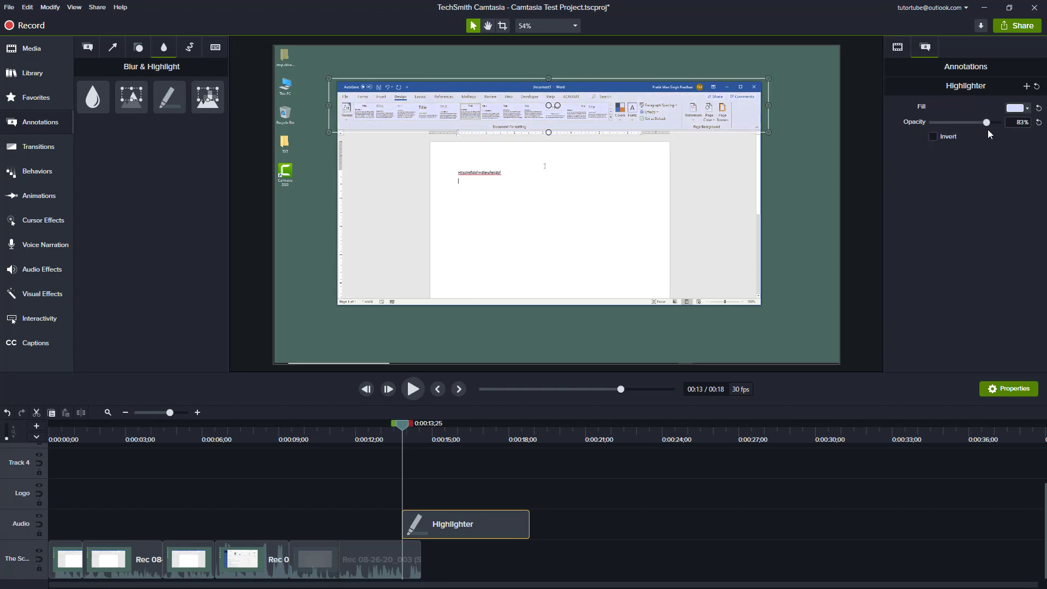
# Step: Turn on Invert for the highlight and set its fill to a bright mint green
pyautogui.click(956, 138)
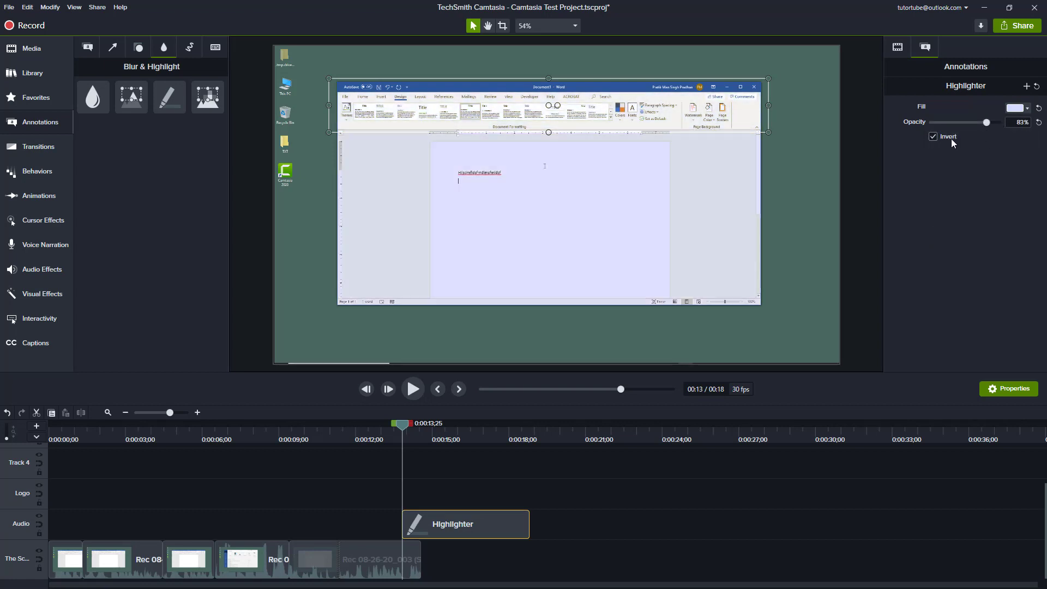
pyautogui.click(953, 142)
pyautogui.click(951, 138)
pyautogui.click(1018, 108)
pyautogui.moveTo(1005, 155); pyautogui.dragTo(1026, 192)
pyautogui.click(986, 161)
pyautogui.moveTo(987, 163)
pyautogui.mouseDown()
pyautogui.moveTo(967, 146)
pyautogui.moveTo(987, 149)
pyautogui.mouseUp()
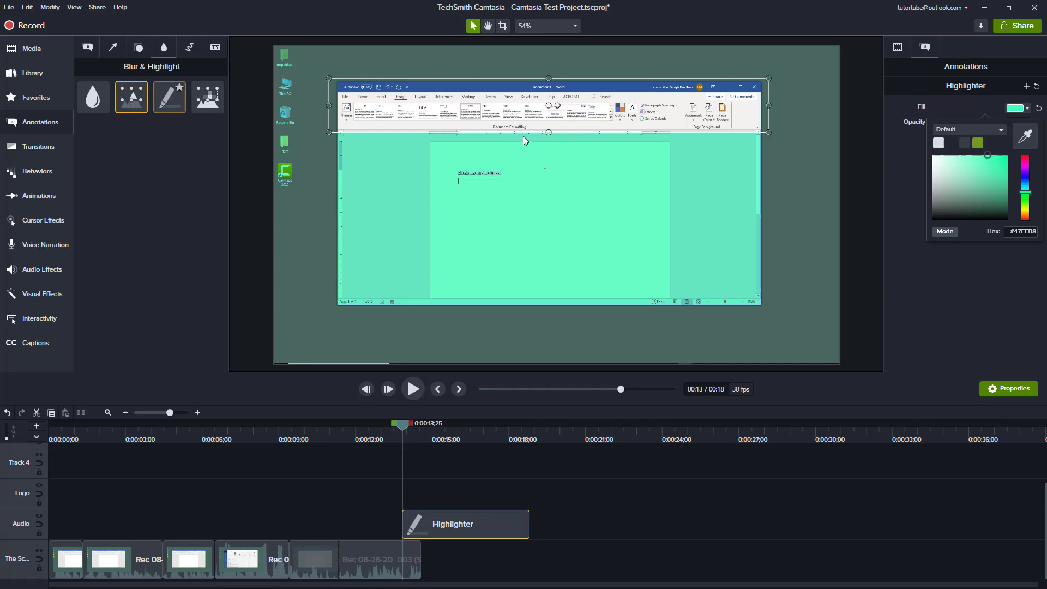
pyautogui.click(969, 279)
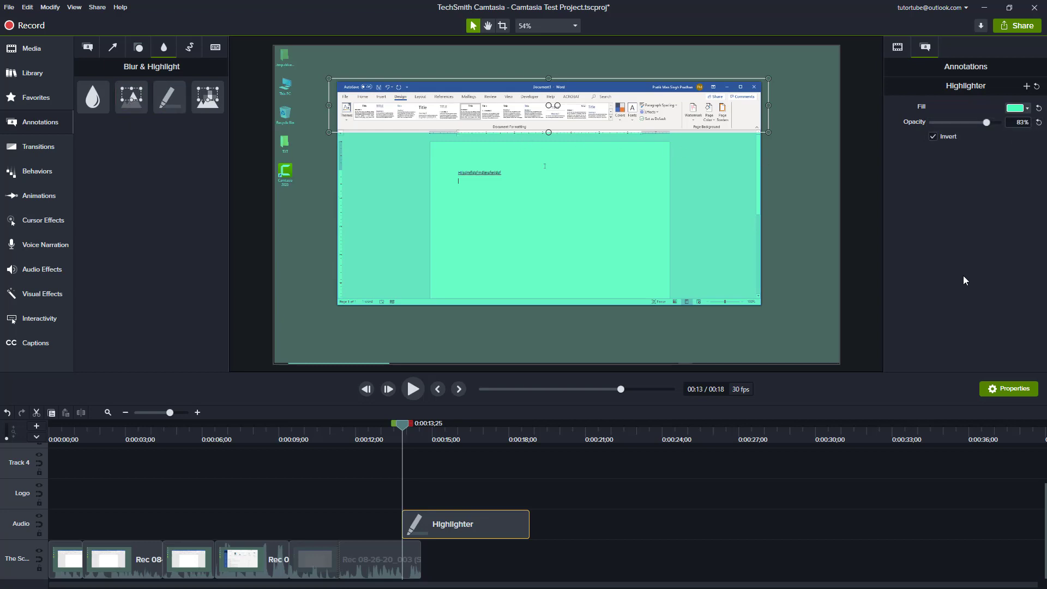
# Step: Remove the Highlighter clip and add a Pixelate annotation on the Audio track near 0:11
pyautogui.moveTo(465, 519); pyautogui.dragTo(465, 520)
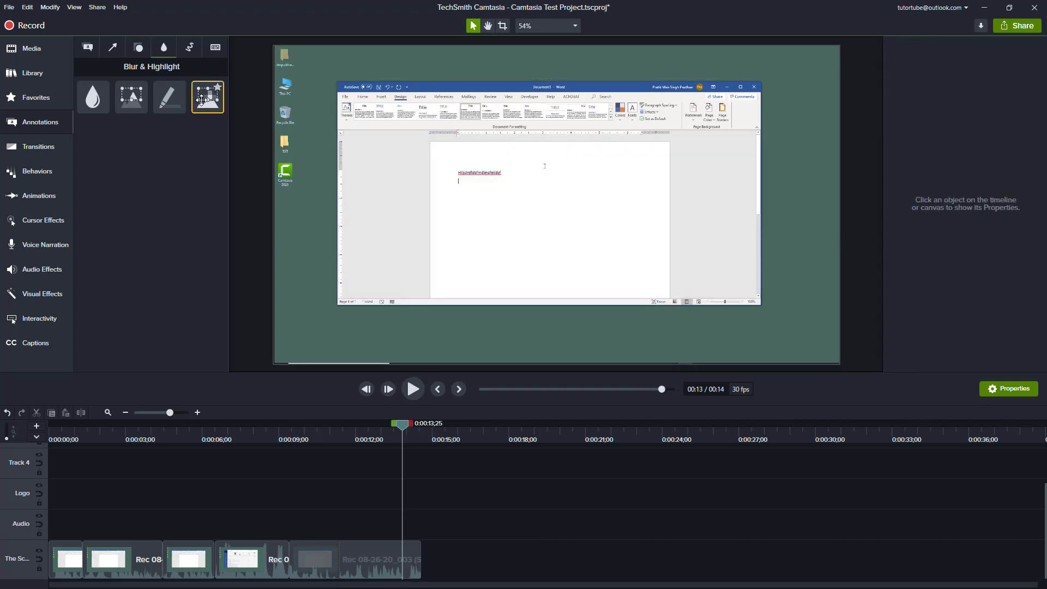
pyautogui.moveTo(199, 96)
pyautogui.mouseDown()
pyautogui.moveTo(280, 293)
pyautogui.moveTo(289, 272)
pyautogui.mouseUp()
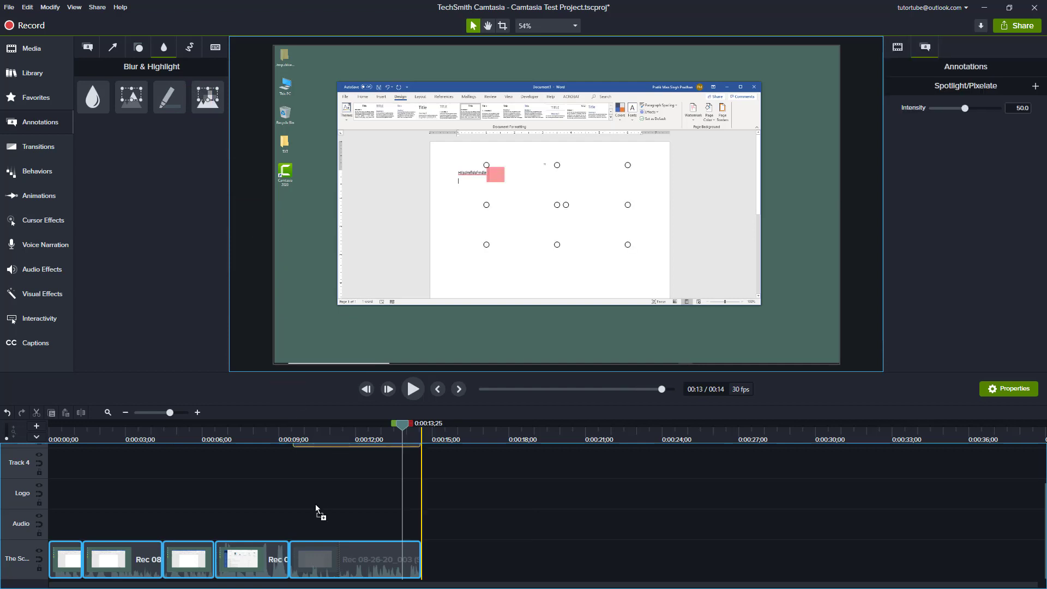
pyautogui.moveTo(315, 504); pyautogui.dragTo(300, 538)
pyautogui.click(347, 427)
# Step: Stretch the pixelate area over the Word title bar and ribbon at intensity 20.8
pyautogui.moveTo(554, 204)
pyautogui.mouseDown()
pyautogui.moveTo(465, 164)
pyautogui.moveTo(400, 115)
pyautogui.mouseUp()
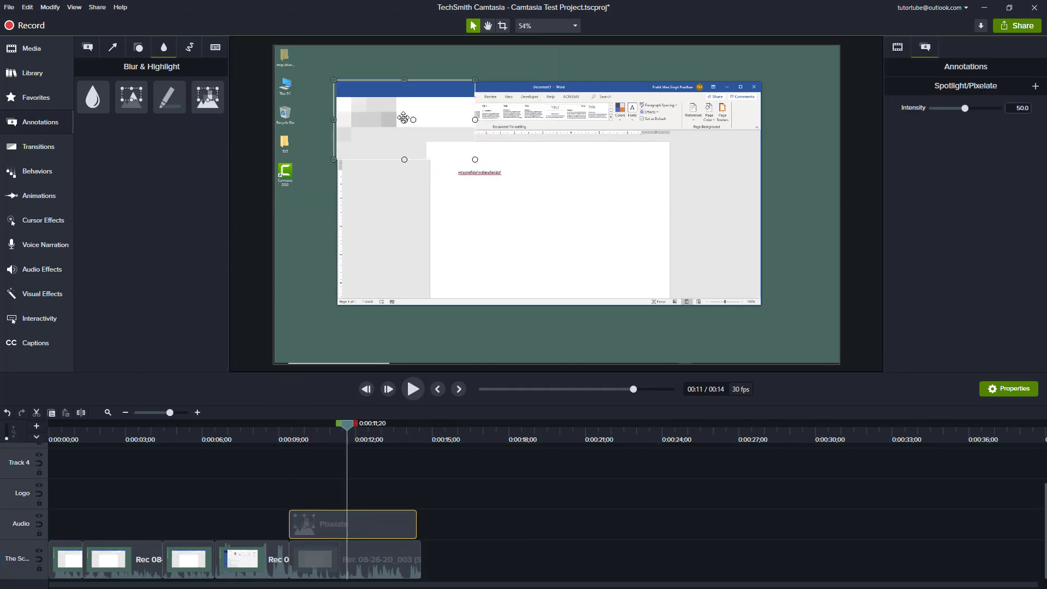
pyautogui.moveTo(474, 157)
pyautogui.mouseDown()
pyautogui.moveTo(730, 150)
pyautogui.moveTo(768, 136)
pyautogui.mouseUp()
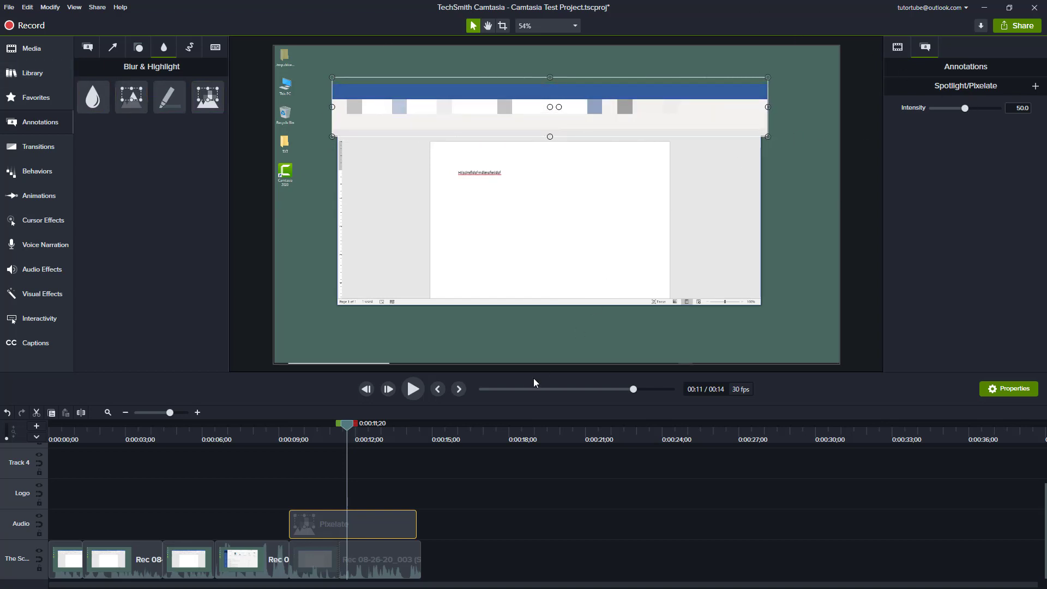
pyautogui.moveTo(968, 109); pyautogui.dragTo(946, 109)
pyautogui.moveTo(697, 109); pyautogui.dragTo(693, 111)
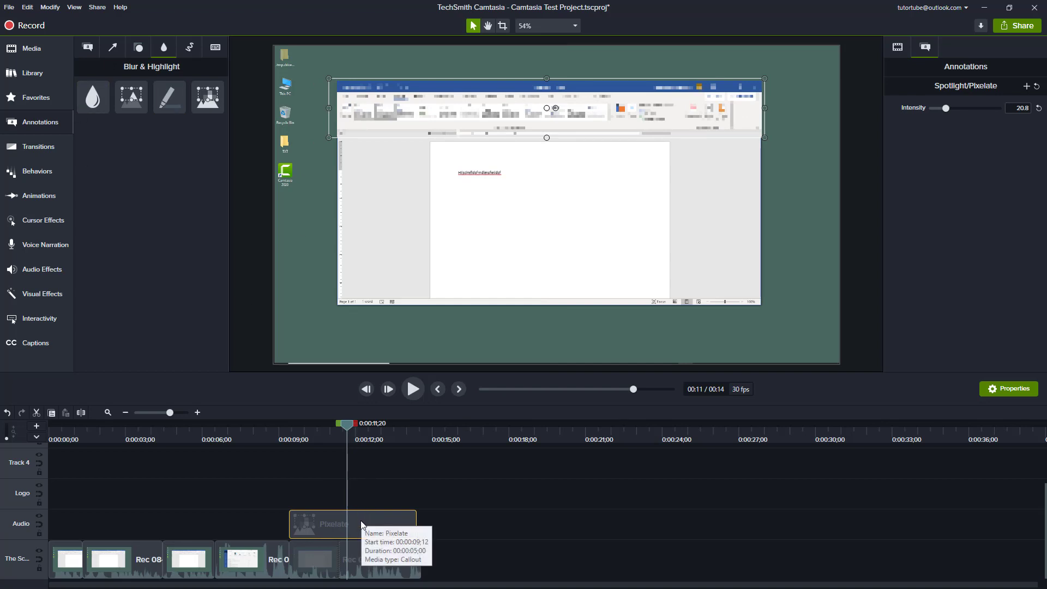
# Step: Shift the Pixelate clip to start just before 0:09 and scrub to preview it
pyautogui.moveTo(362, 534)
pyautogui.mouseDown()
pyautogui.moveTo(561, 532)
pyautogui.moveTo(372, 535)
pyautogui.mouseUp()
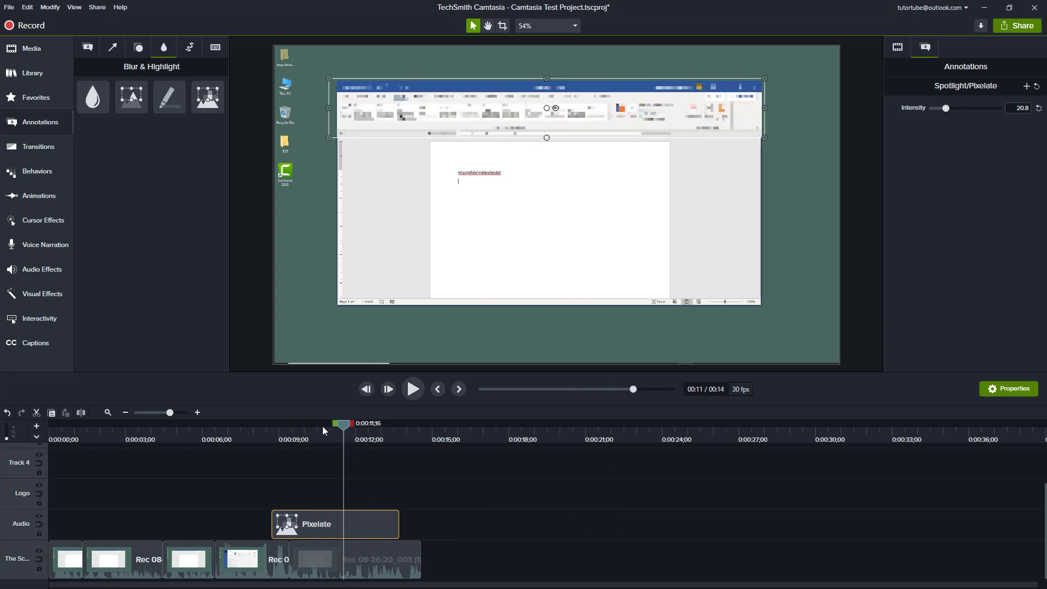
pyautogui.moveTo(323, 427); pyautogui.dragTo(390, 422)
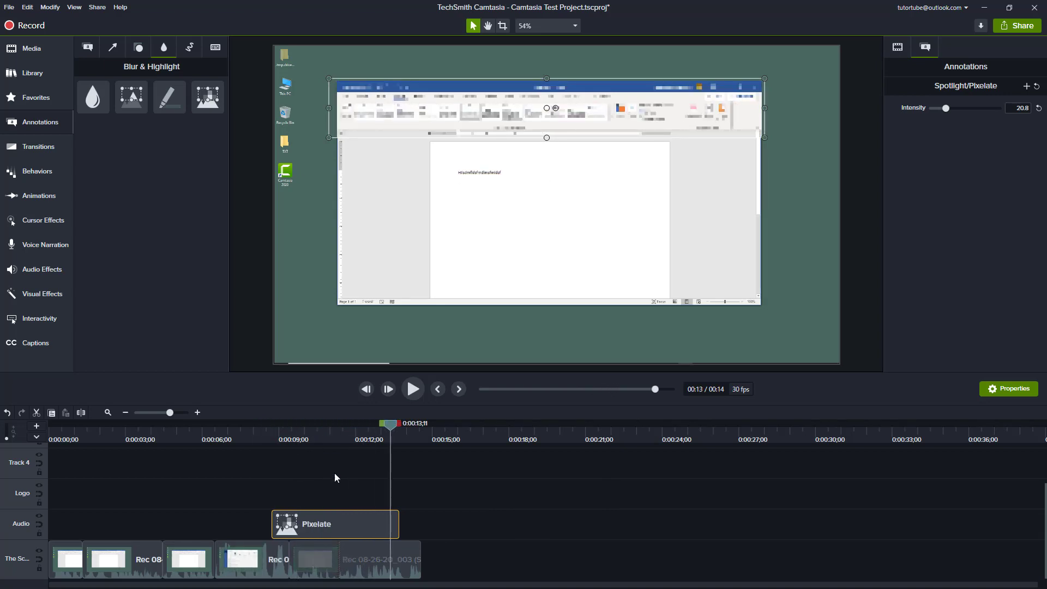